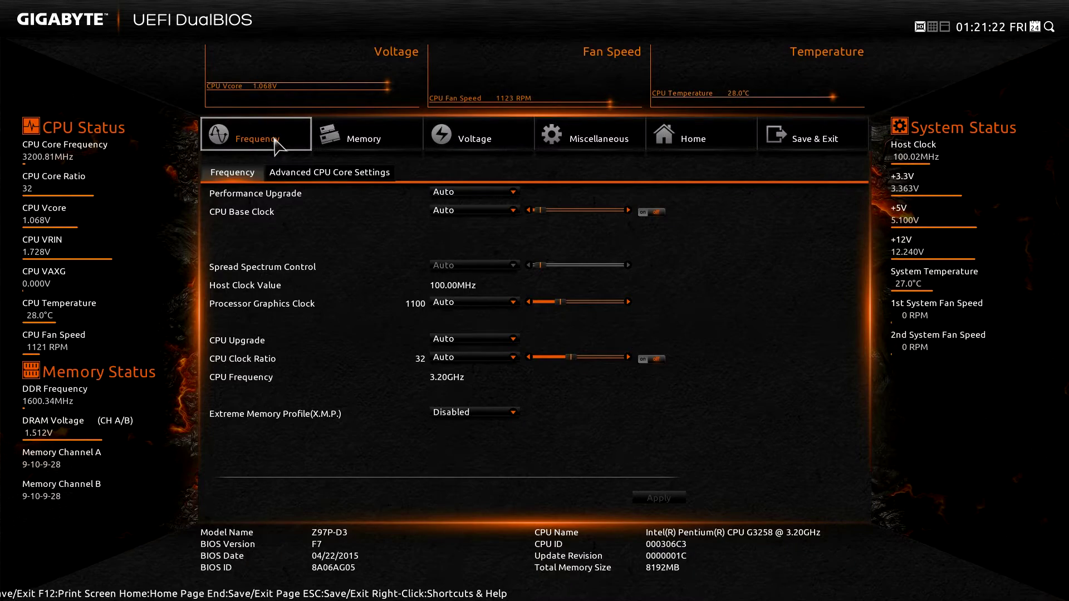
# Set CPU clock ratio to 45, processor graphics clock to 1500, and XMP to Profile1.
pyautogui.click(487, 360)
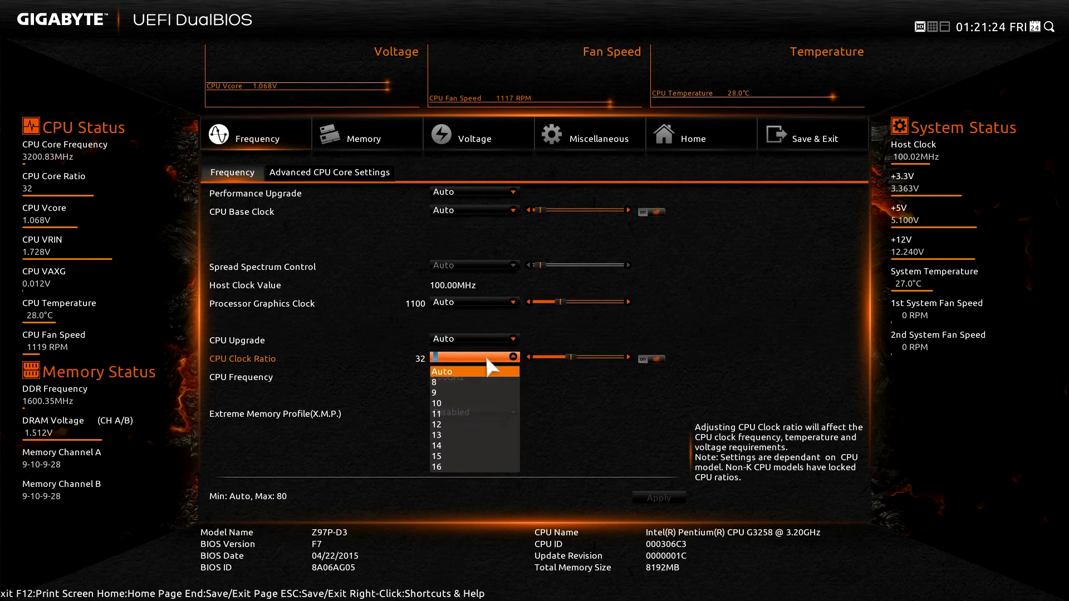
pyautogui.click(446, 456)
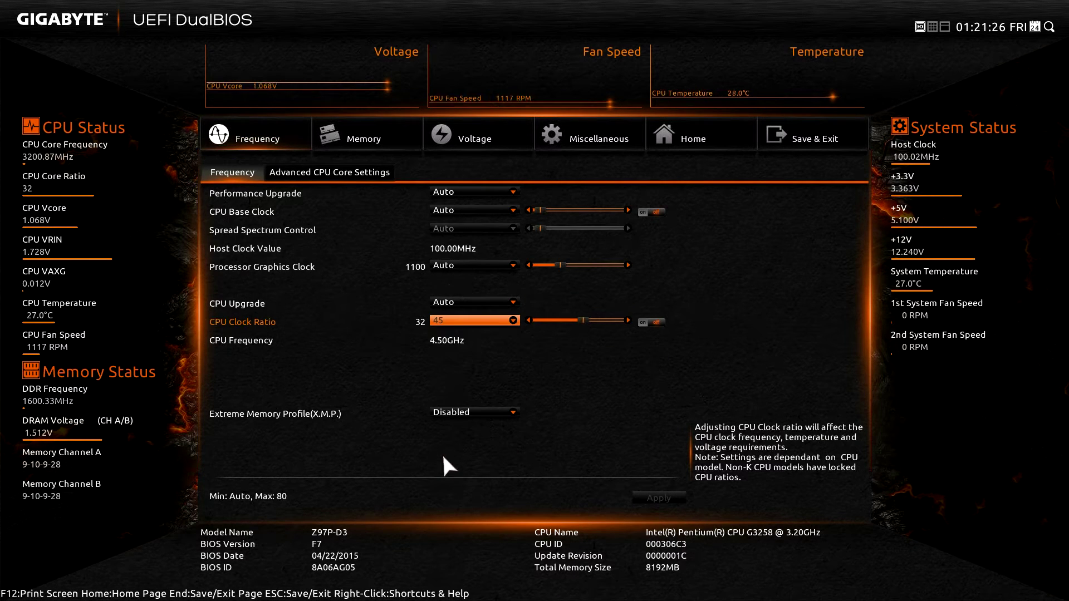
pyautogui.click(457, 267)
pyautogui.click(465, 363)
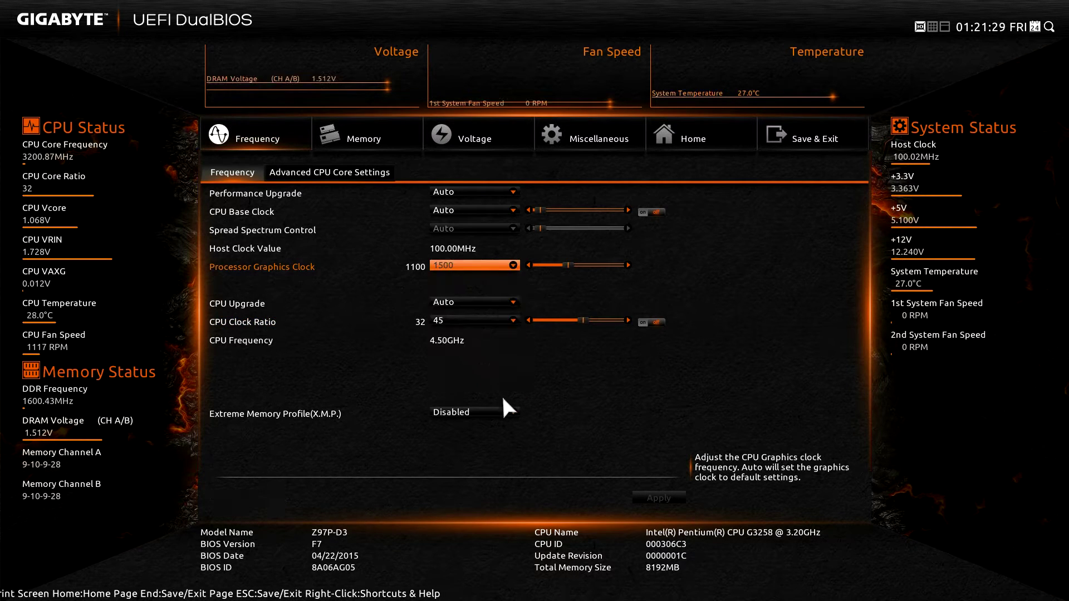
pyautogui.click(513, 415)
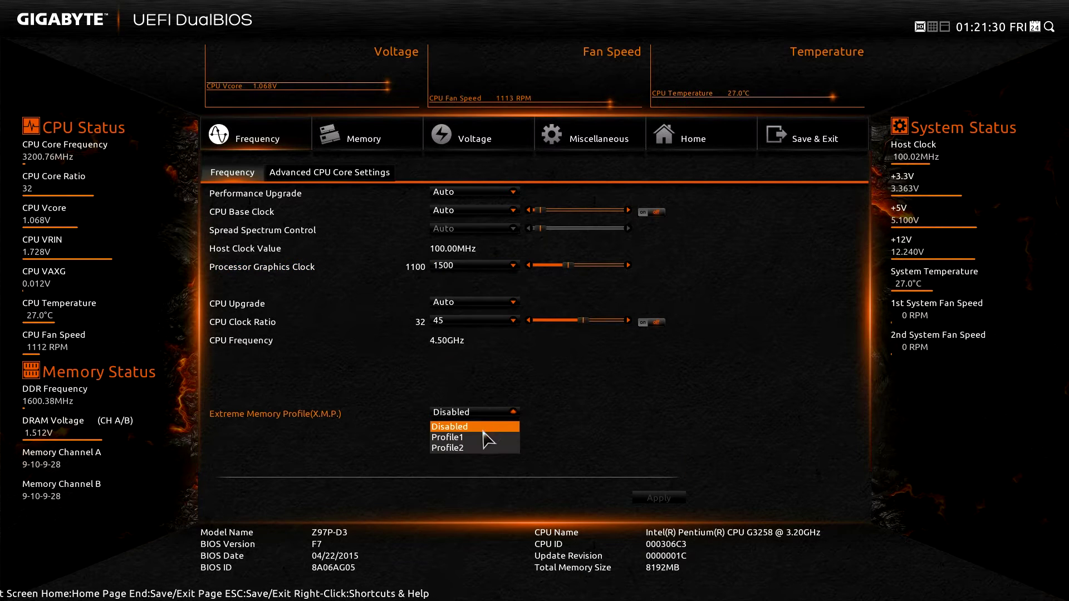
# Set CPU Vcore to 1.250V in the CPU voltage settings.
pyautogui.click(494, 155)
pyautogui.click(482, 227)
pyautogui.scroll(-10, 481, 316)
pyautogui.scroll(-10, 480, 313)
pyautogui.scroll(-10, 483, 317)
pyautogui.scroll(-5, 480, 311)
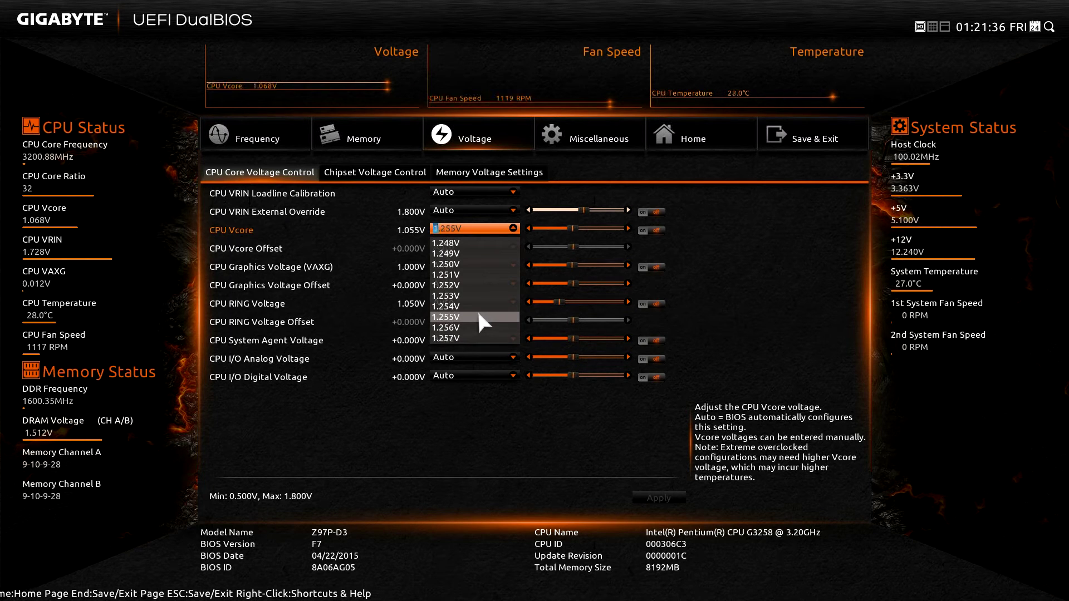
pyautogui.click(464, 265)
# Set CPU graphics voltage to Normal with a +0.150V offset, then go to Save & Exit.
pyautogui.click(457, 266)
pyautogui.click(457, 285)
pyautogui.scroll(-5, 456, 329)
pyautogui.scroll(-5, 457, 329)
pyautogui.scroll(-5, 456, 329)
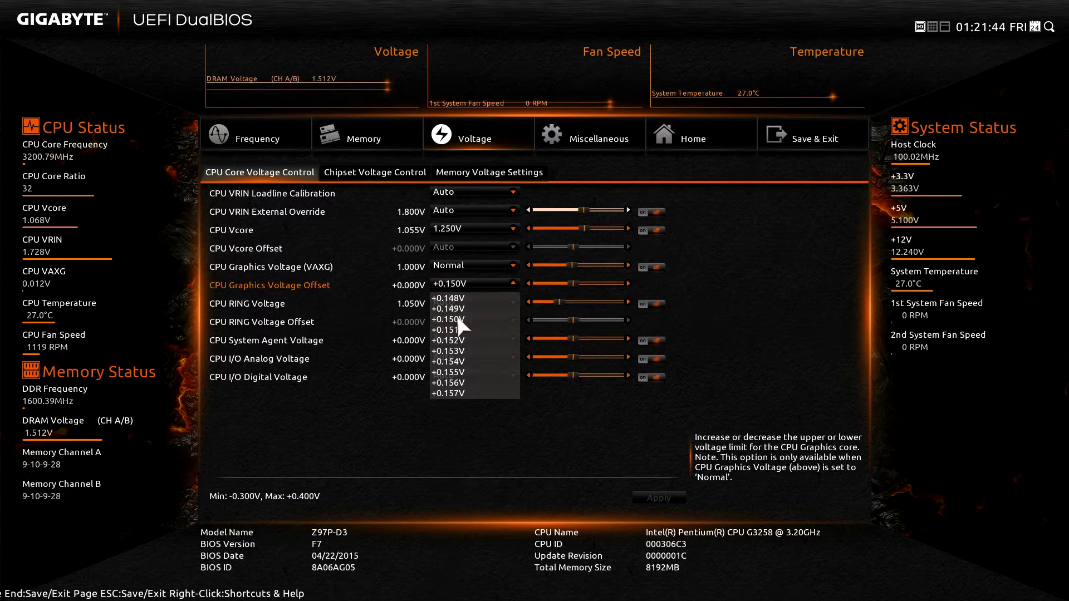
pyautogui.click(457, 319)
pyautogui.click(811, 140)
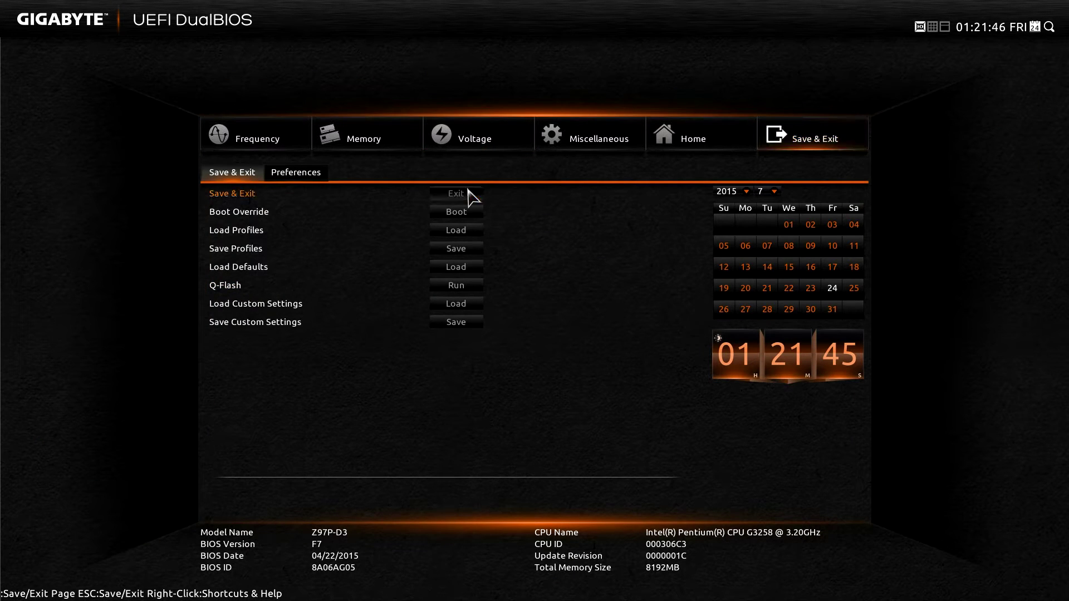